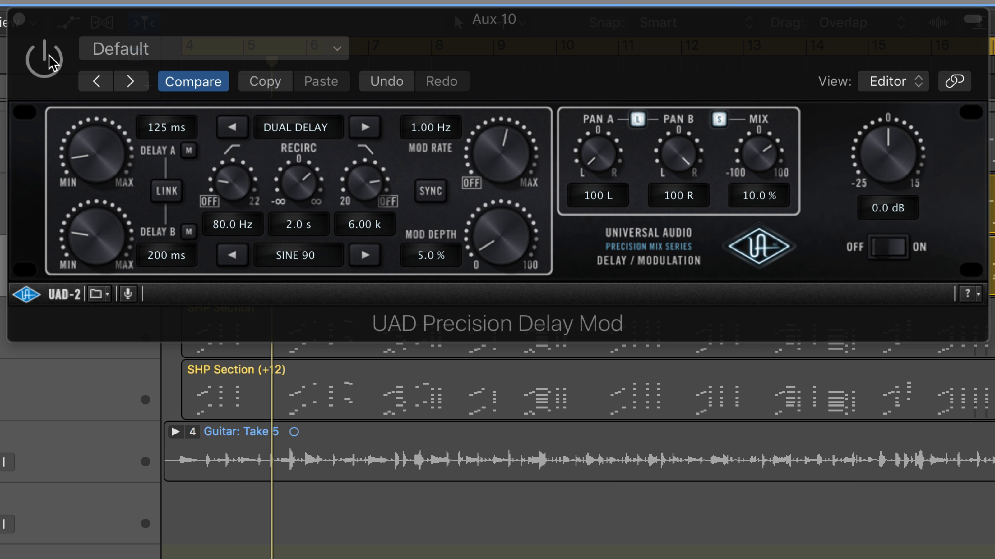
# Enable the delay on Aux 10 and sync it to tempo, with Delay A at 1/8 and Delay B at 1/8D.
pyautogui.click(49, 55)
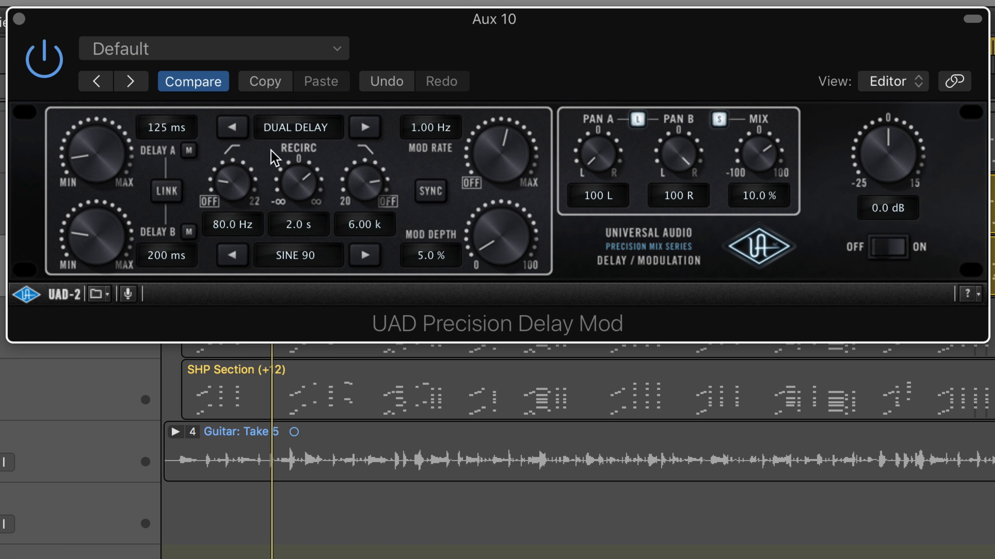
pyautogui.click(431, 192)
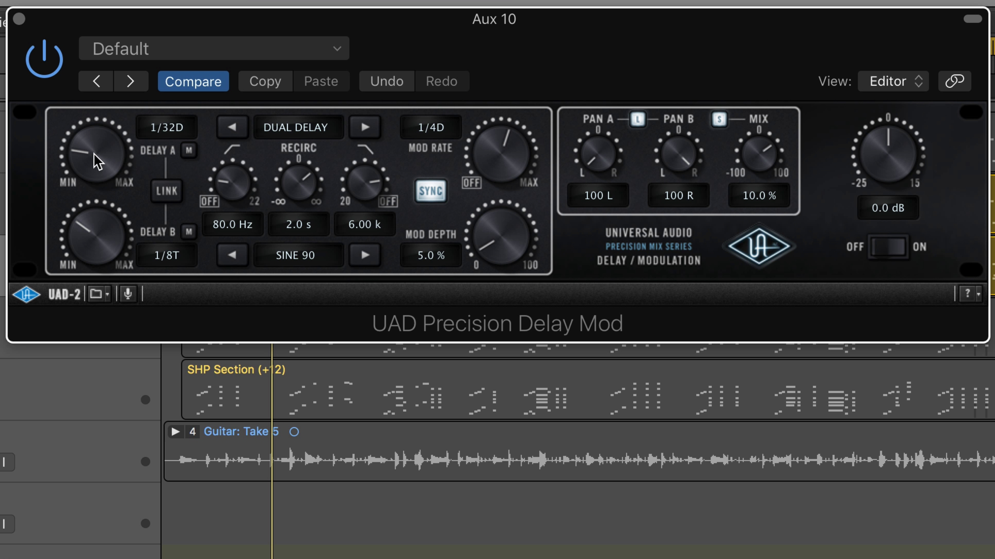
pyautogui.moveTo(87, 154); pyautogui.dragTo(79, 108)
pyautogui.moveTo(81, 212); pyautogui.dragTo(68, 167)
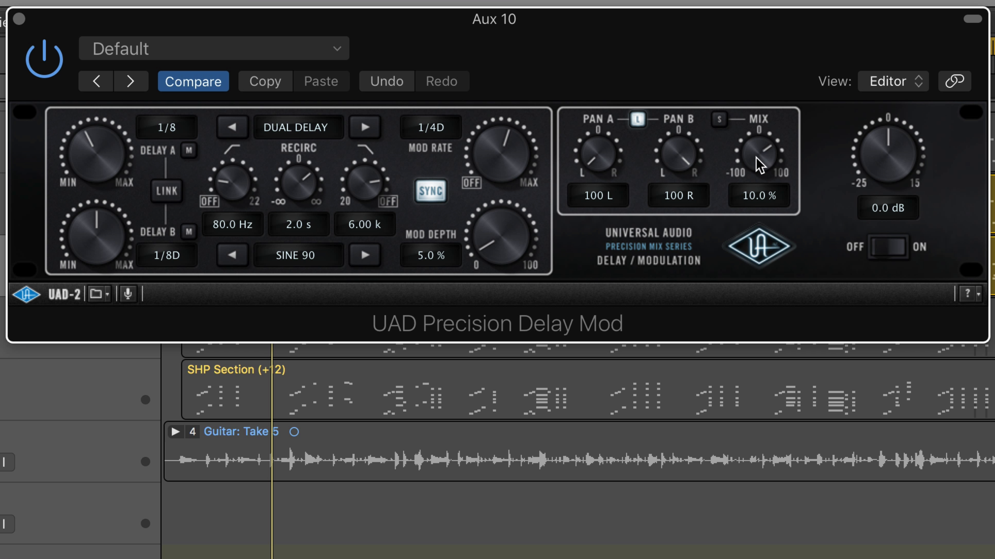
# Set the Aux 10 delay's mix to 2.3% and its mode to Ping Pong.
pyautogui.moveTo(747, 162)
pyautogui.mouseDown()
pyautogui.moveTo(749, 185)
pyautogui.moveTo(744, 157)
pyautogui.mouseUp()
pyautogui.moveTo(741, 192); pyautogui.dragTo(736, 154)
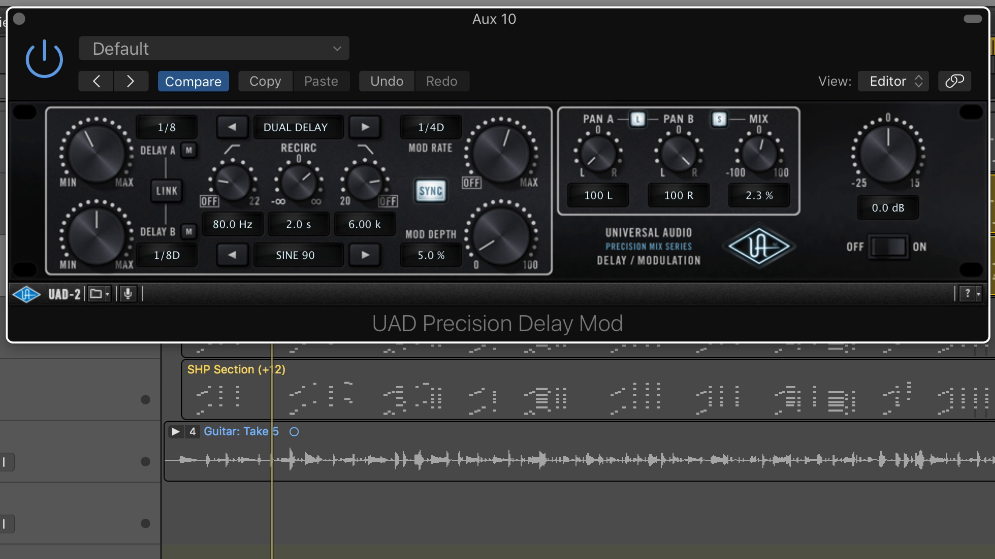
pyautogui.click(306, 131)
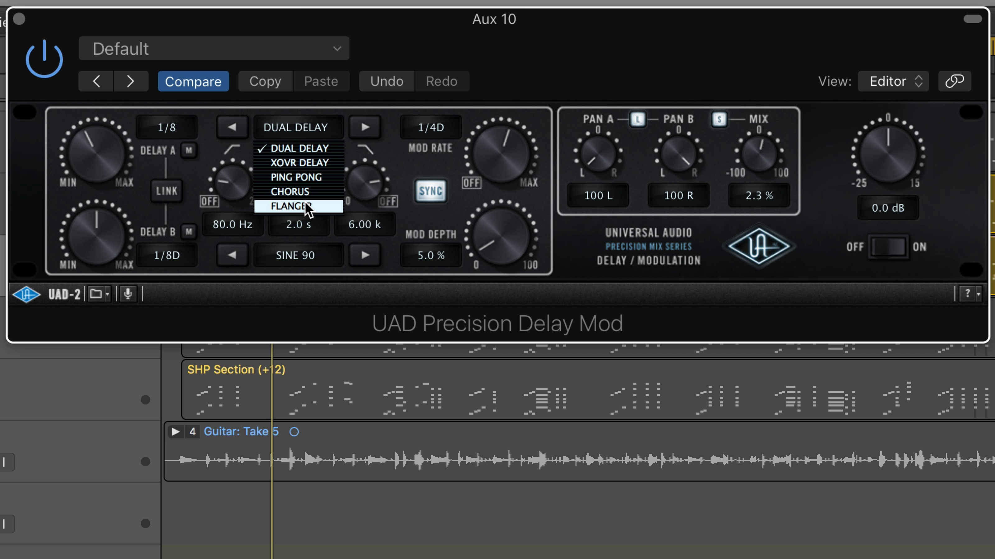
pyautogui.click(307, 176)
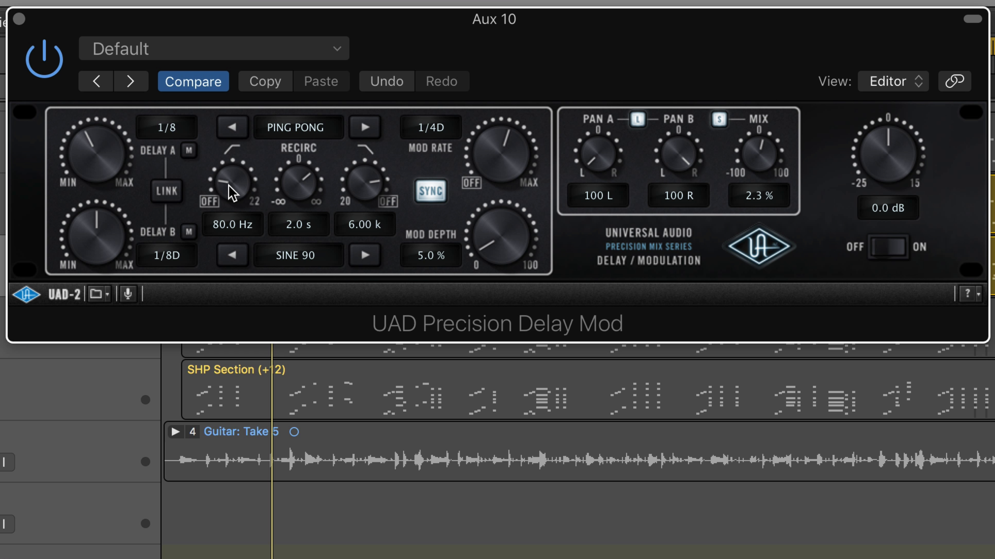
# Set the low cut to 64.9 Hz, high cut to 7.96 k, recirculation to 220 ms and modulation depth to 0%.
pyautogui.moveTo(227, 184); pyautogui.dragTo(225, 214)
pyautogui.moveTo(342, 186)
pyautogui.mouseDown()
pyautogui.moveTo(359, 111)
pyautogui.moveTo(354, 181)
pyautogui.mouseUp()
pyautogui.moveTo(231, 183); pyautogui.dragTo(218, 151)
pyautogui.moveTo(366, 179); pyautogui.dragTo(365, 168)
pyautogui.moveTo(298, 172)
pyautogui.mouseDown()
pyautogui.moveTo(293, 200)
pyautogui.moveTo(295, 185)
pyautogui.mouseUp()
pyautogui.moveTo(507, 228); pyautogui.dragTo(497, 248)
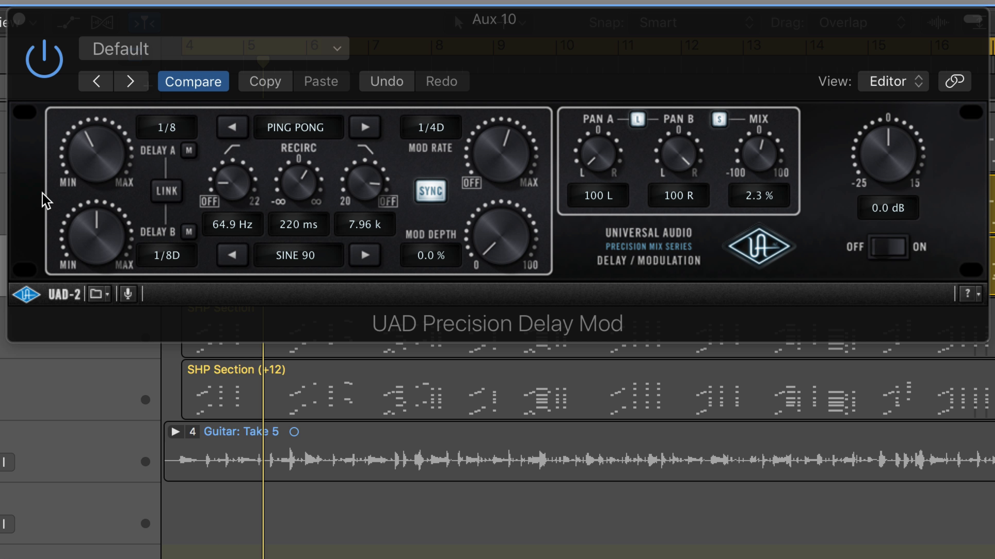
# Mute and unmute Delay A and Delay B in turn to audition each delay line.
pyautogui.click(217, 158)
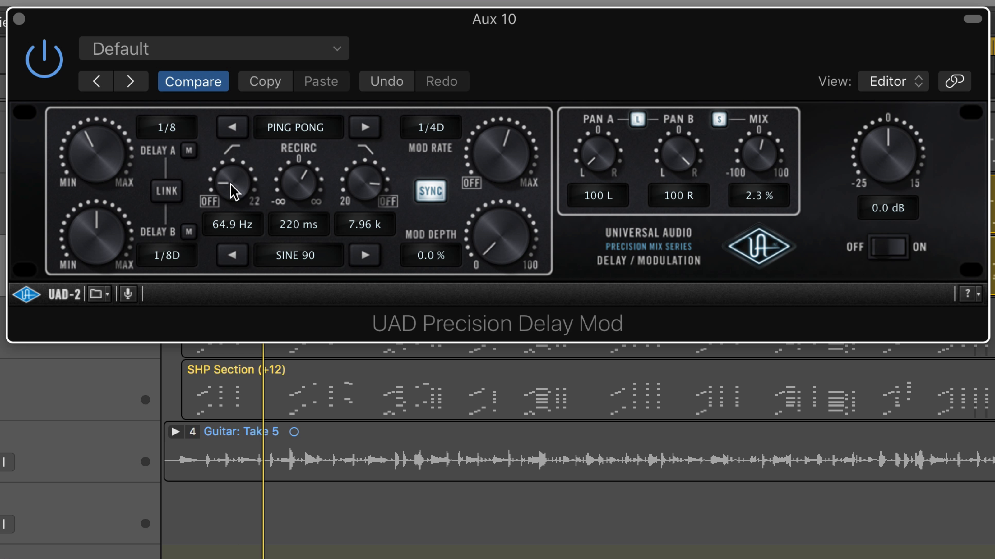
pyautogui.click(188, 150)
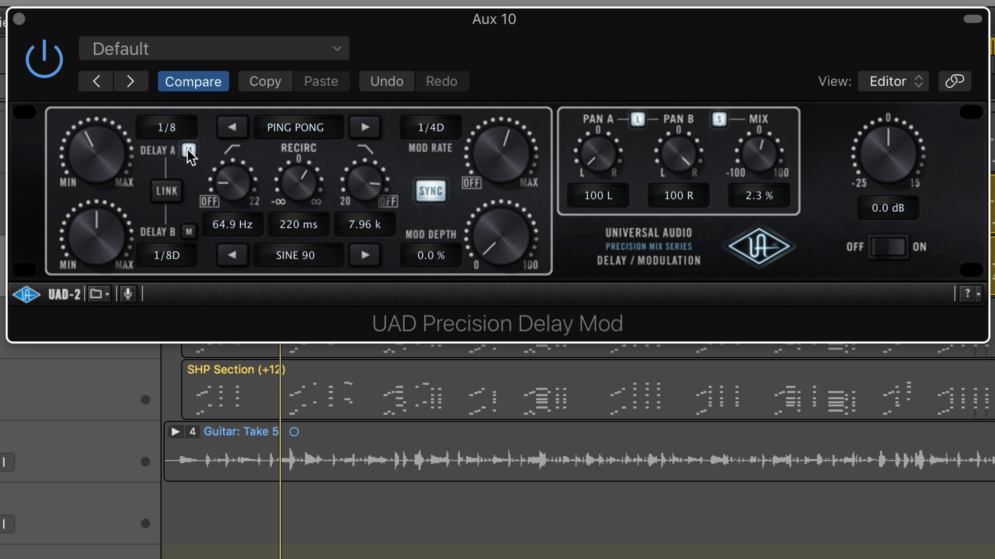
pyautogui.click(188, 150)
pyautogui.click(188, 232)
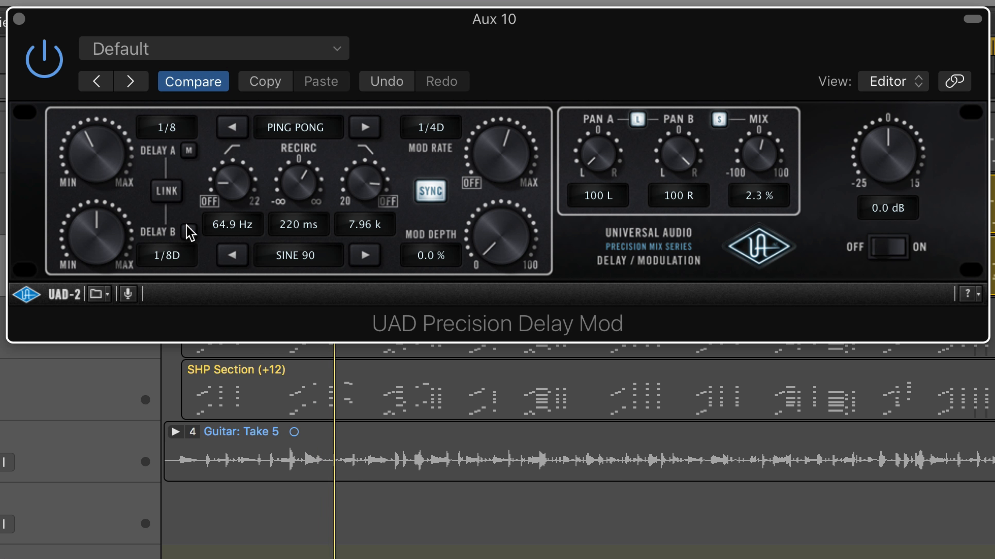
pyautogui.click(189, 232)
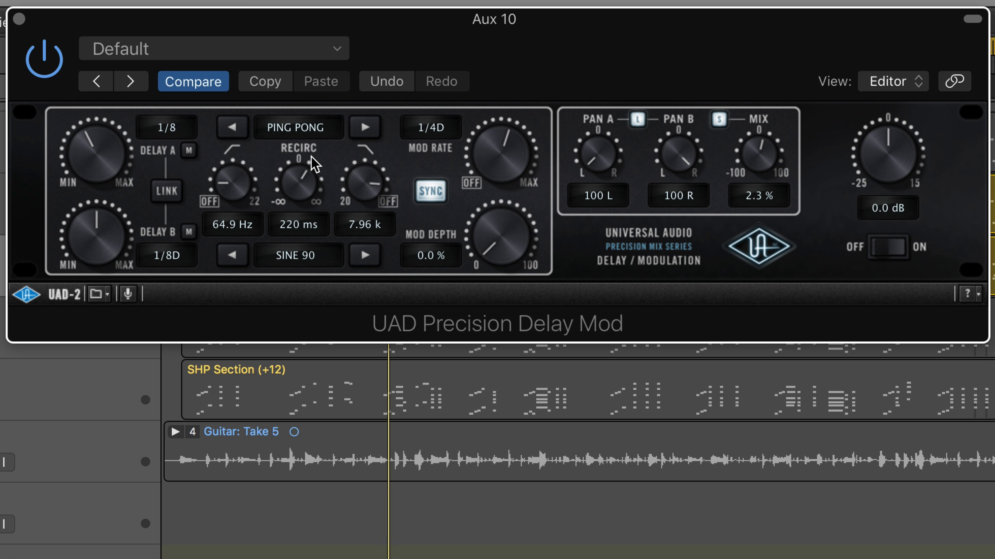
# Reduce the recirculation to 47 ms and set the modulation shape to TRI 0.
pyautogui.moveTo(301, 176); pyautogui.dragTo(297, 176)
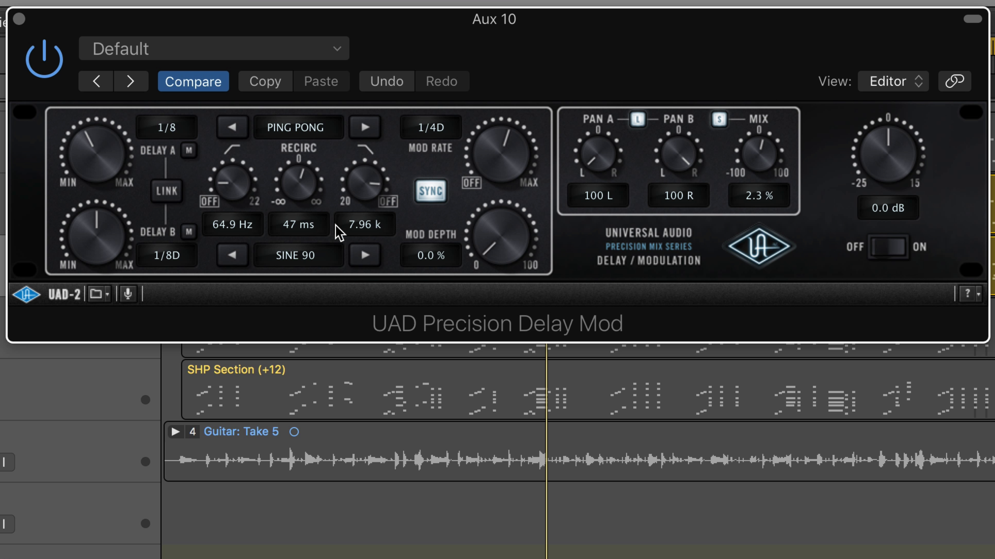
pyautogui.click(300, 254)
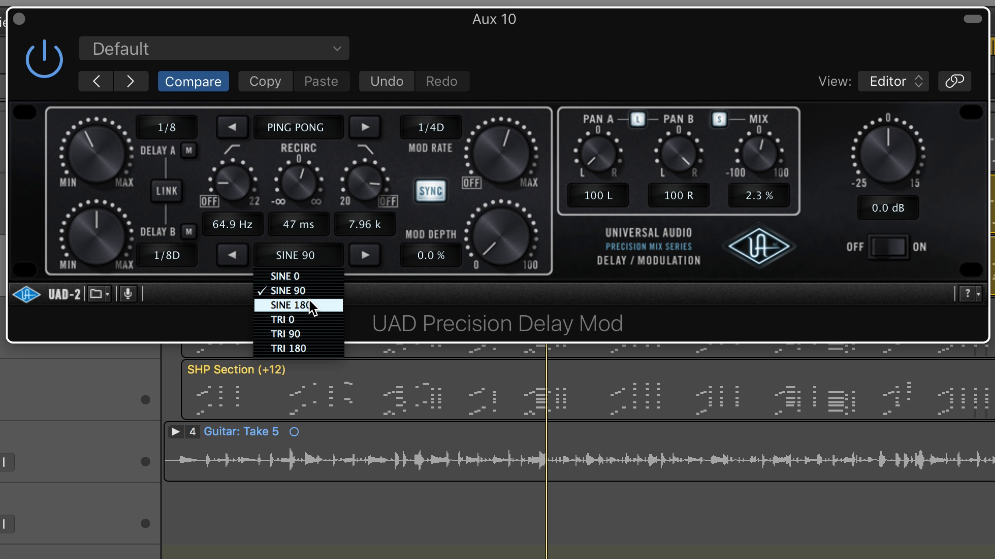
pyautogui.click(301, 320)
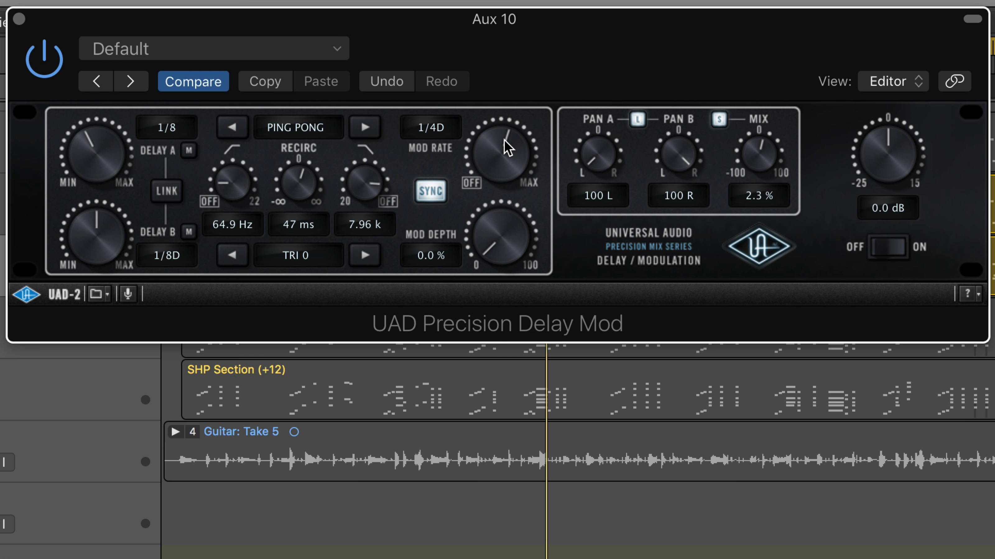
# Set the modulation rate to 1/2 and, trying deeper and shallower amounts, settle the modulation depth at 14.5%.
pyautogui.moveTo(504, 140); pyautogui.dragTo(502, 147)
pyautogui.moveTo(496, 250); pyautogui.dragTo(472, 184)
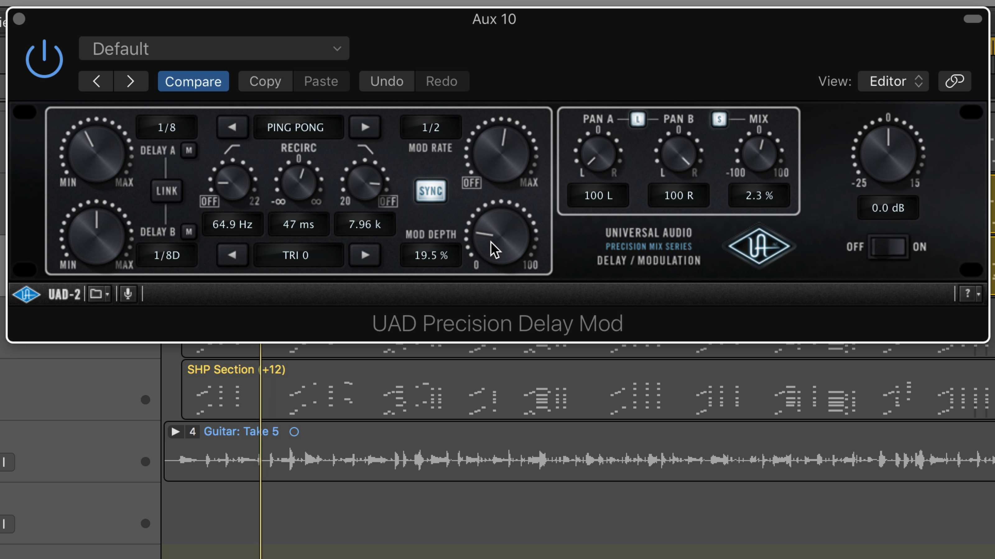
pyautogui.moveTo(490, 242); pyautogui.dragTo(485, 235)
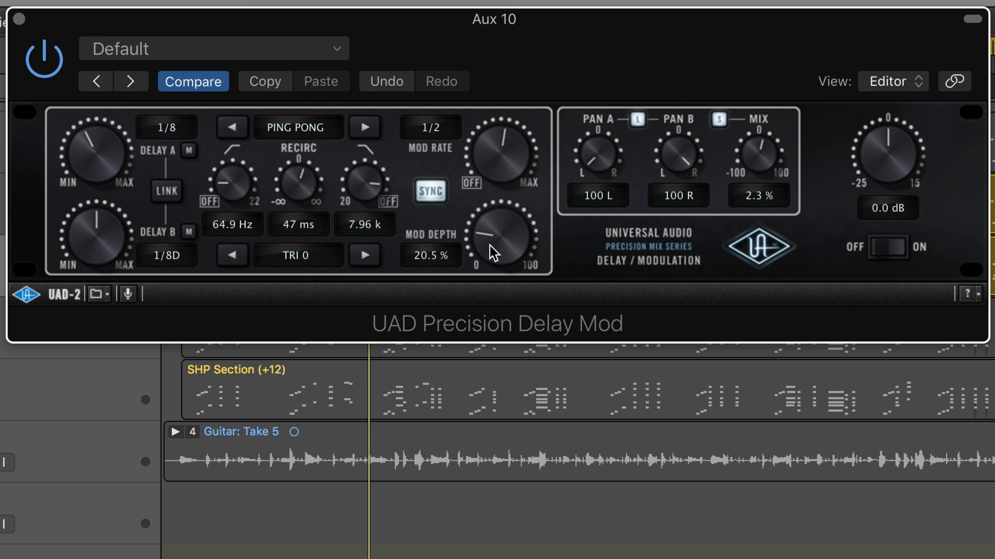
pyautogui.moveTo(490, 245); pyautogui.dragTo(465, 140)
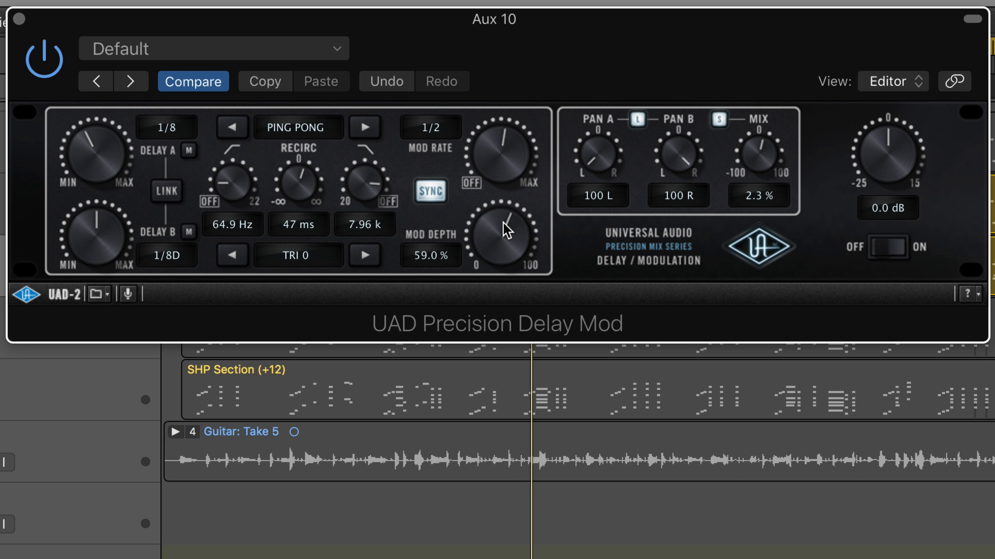
pyautogui.moveTo(505, 232); pyautogui.dragTo(472, 288)
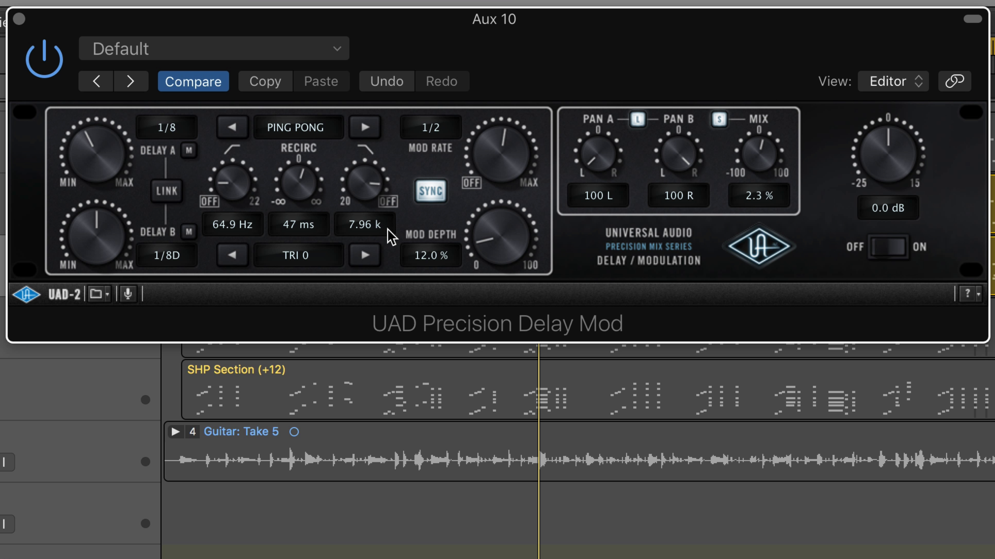
pyautogui.scroll(1, 494, 237)
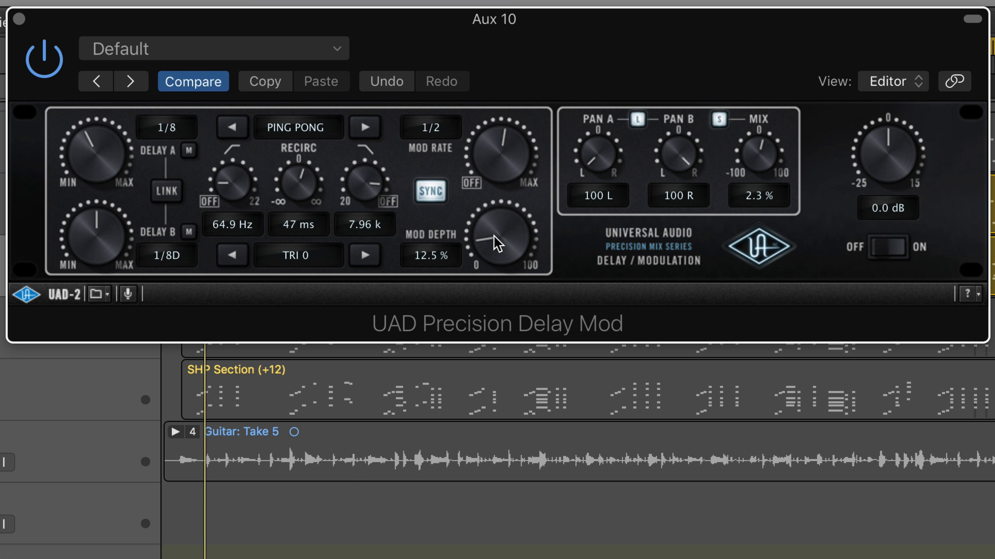
pyautogui.scroll(4, 494, 236)
pyautogui.scroll(-1, 493, 237)
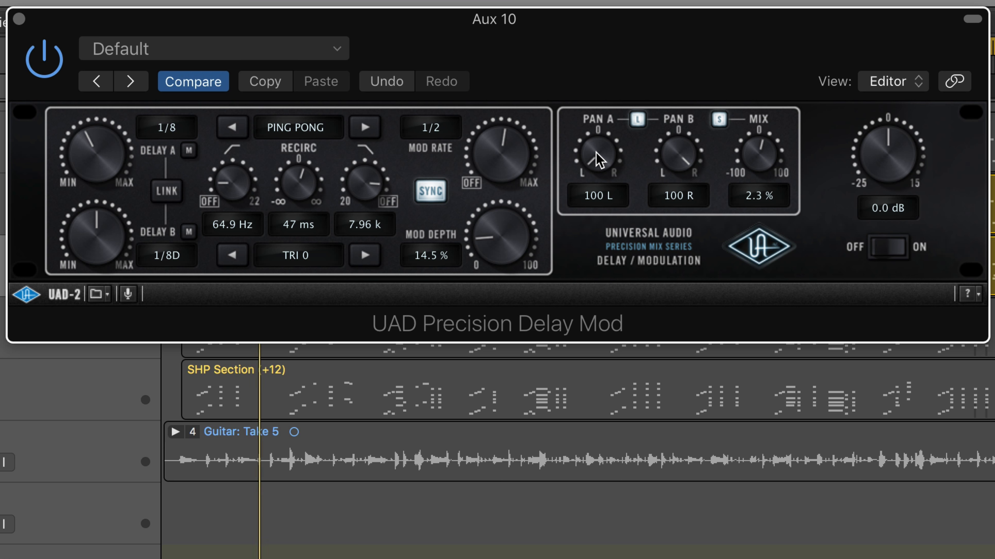
# Narrow the linked pans to 53 L and 53 R, and unsolo and re-solo the Clav channel to check it in the full mix.
pyautogui.moveTo(596, 147); pyautogui.dragTo(587, 113)
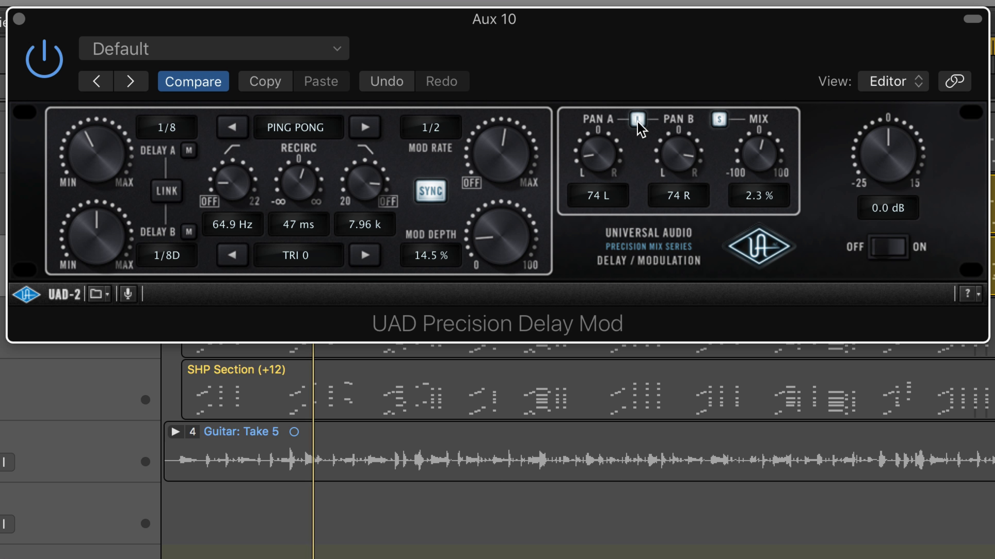
pyautogui.moveTo(586, 160); pyautogui.dragTo(583, 203)
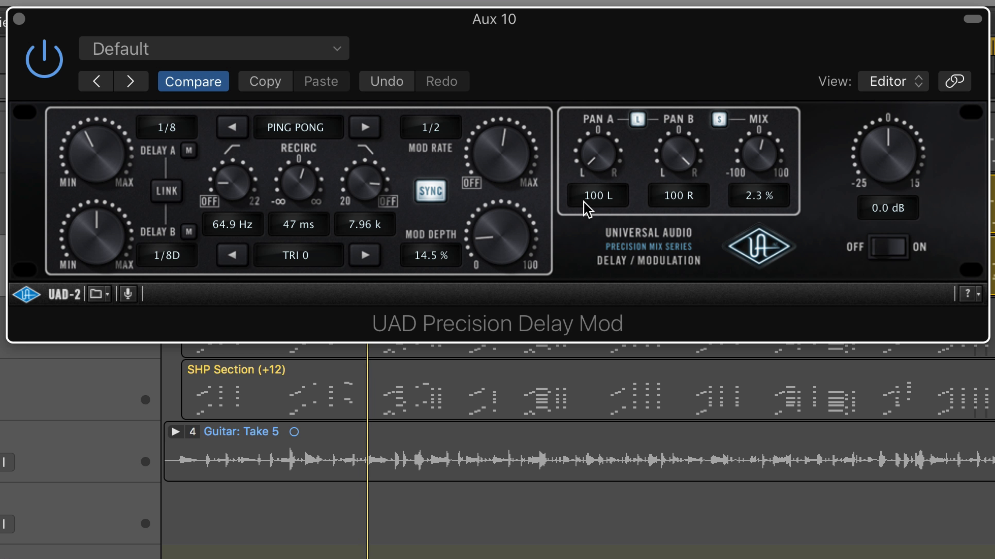
pyautogui.moveTo(595, 162); pyautogui.dragTo(573, 105)
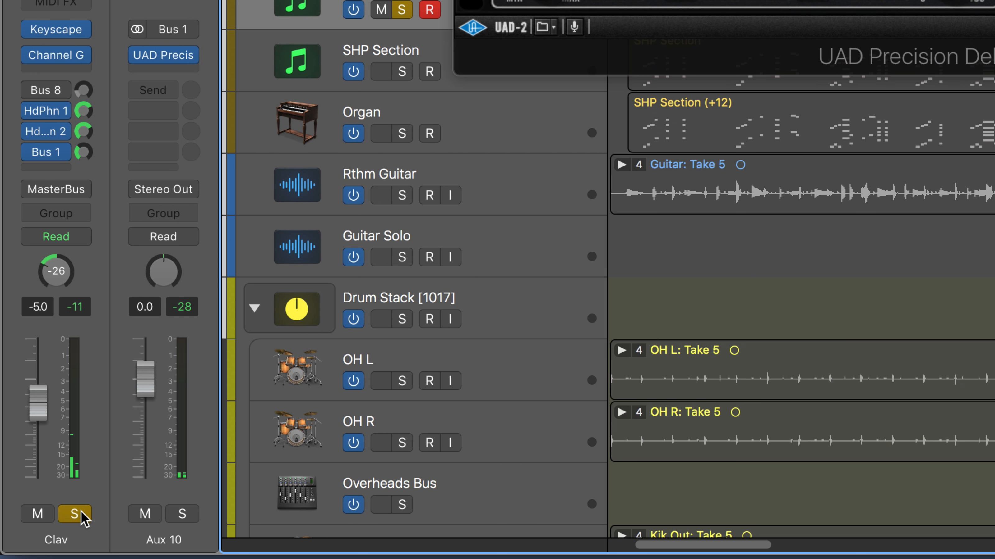
pyautogui.click(81, 513)
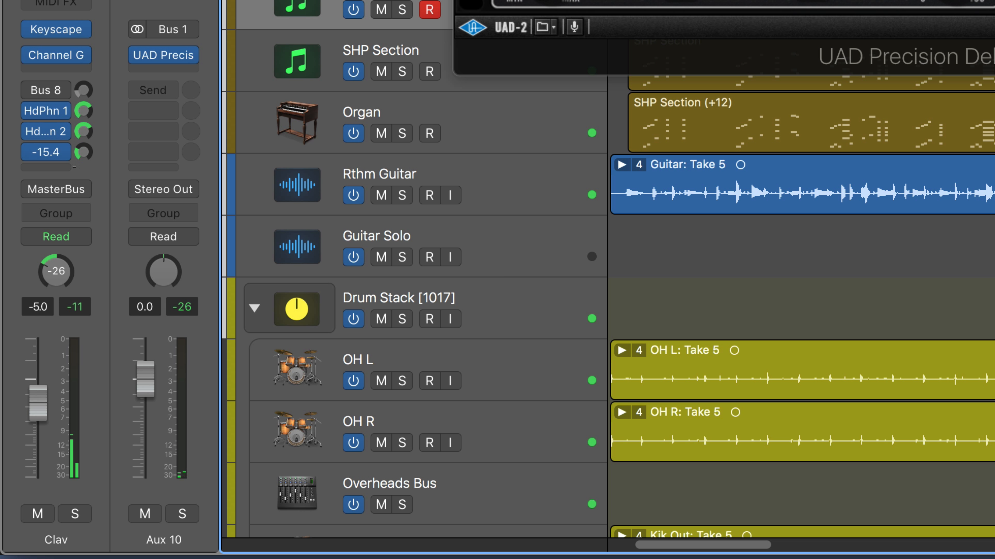
pyautogui.click(74, 514)
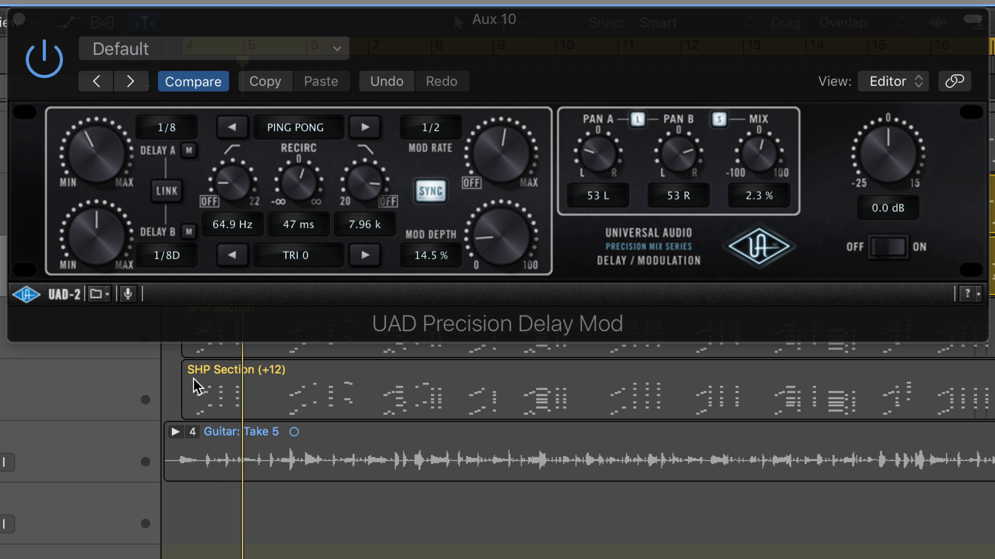
# Reduce the Aux 10 delay's recirculation to 2.0 ms and adjust its output level.
pyautogui.moveTo(294, 182); pyautogui.dragTo(298, 187)
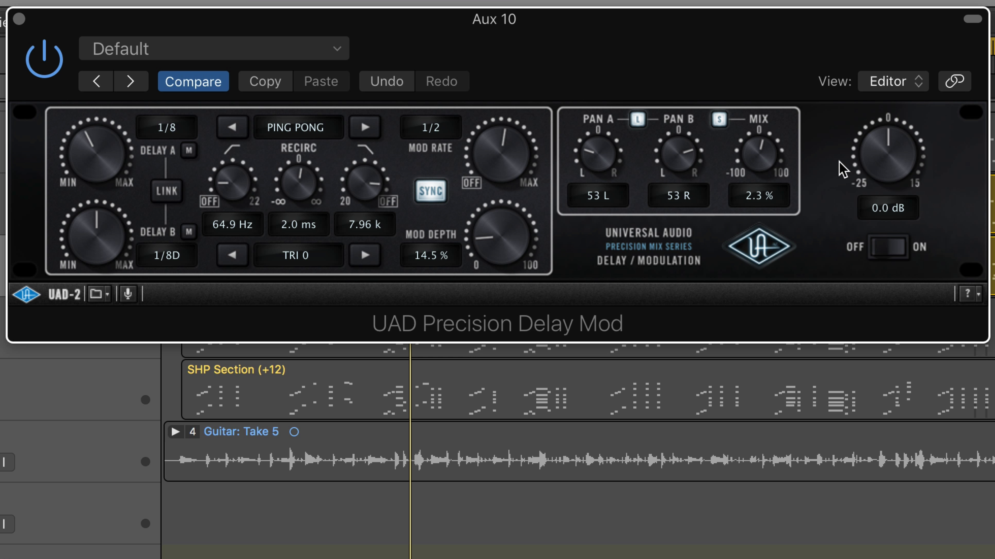
pyautogui.moveTo(887, 151); pyautogui.dragTo(883, 160)
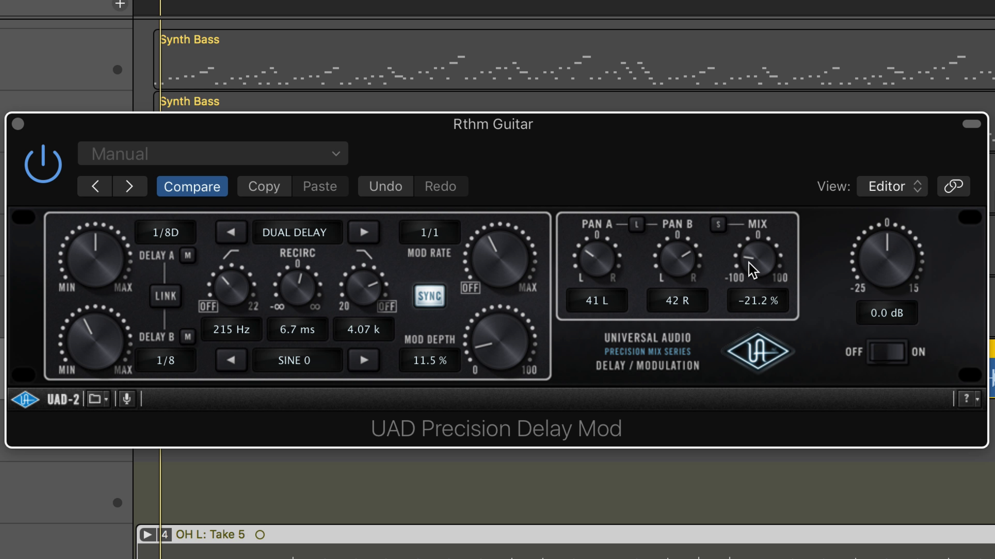
# On the Rthm Guitar delay, set the mix to -20.5% and compare modulation shapes SINE 0 and SINE 180, keeping SINE 180.
pyautogui.moveTo(749, 263); pyautogui.dragTo(750, 262)
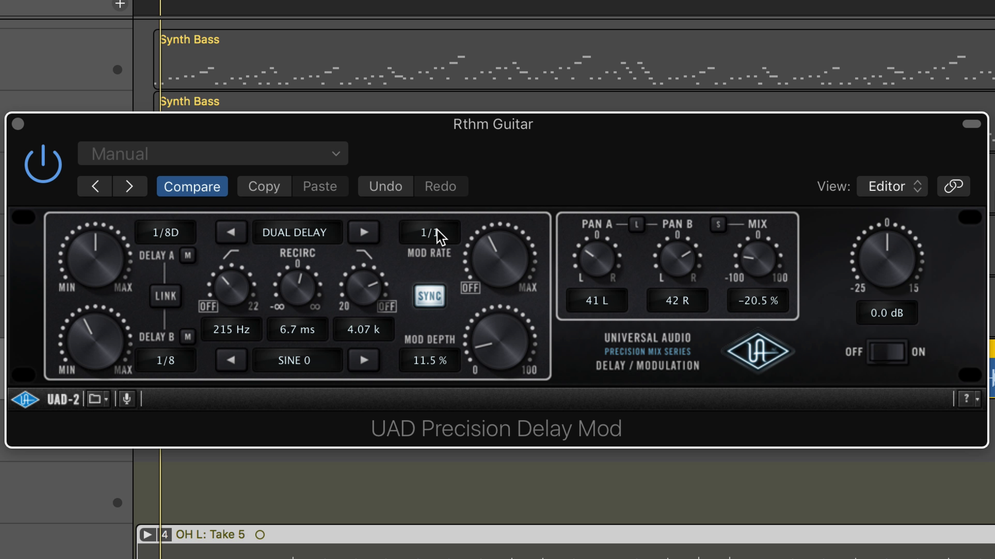
pyautogui.click(307, 366)
pyautogui.click(290, 410)
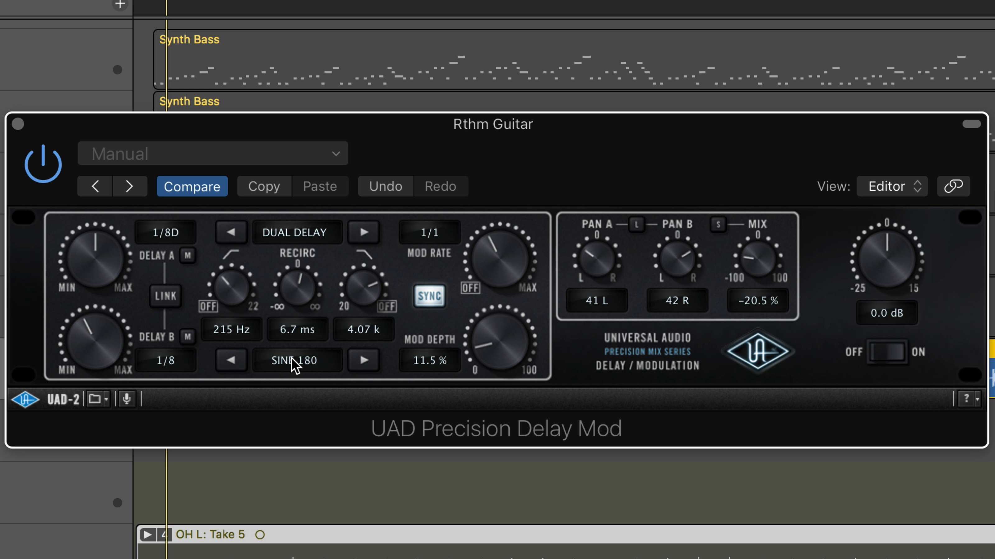
pyautogui.click(311, 362)
pyautogui.click(307, 378)
pyautogui.click(324, 357)
pyautogui.click(312, 409)
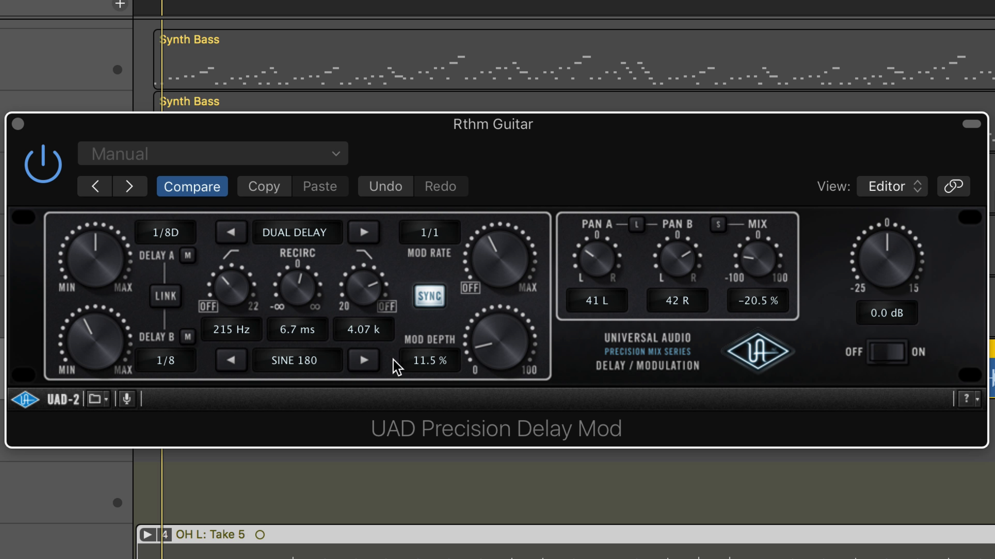
# Raise the Rthm Guitar delay's mix to -4.6%.
pyautogui.moveTo(758, 265); pyautogui.dragTo(761, 237)
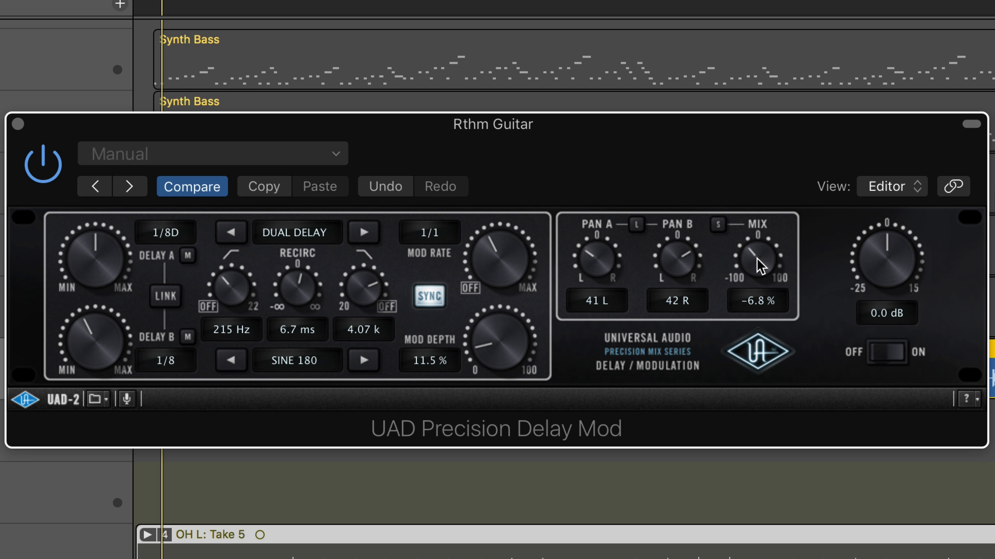
pyautogui.click(305, 361)
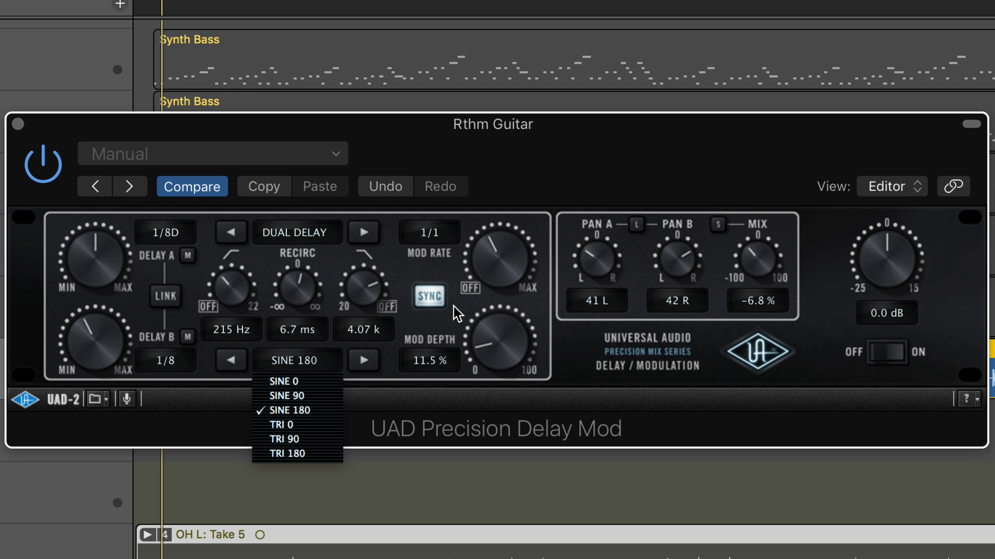
pyautogui.click(478, 296)
pyautogui.moveTo(753, 254); pyautogui.dragTo(756, 250)
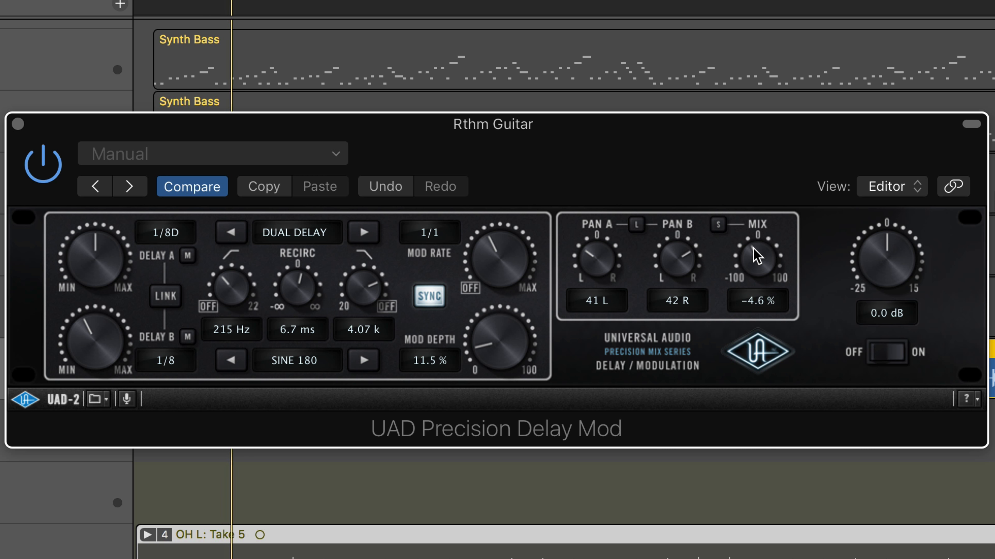
# Bypass and re-enable the Rthm Guitar delay for comparison, and lower its modulation depth to 10.5%.
pyautogui.click(879, 352)
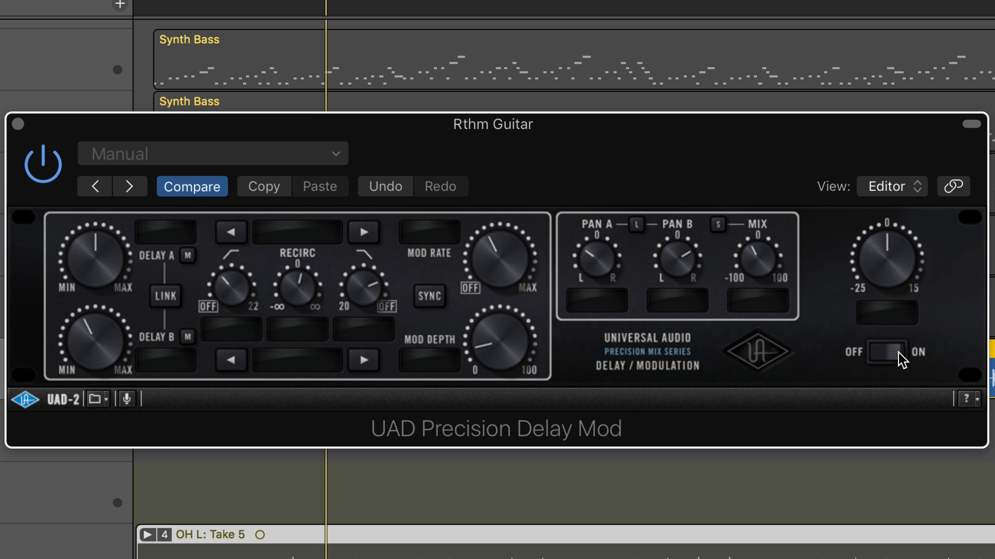
pyautogui.click(898, 353)
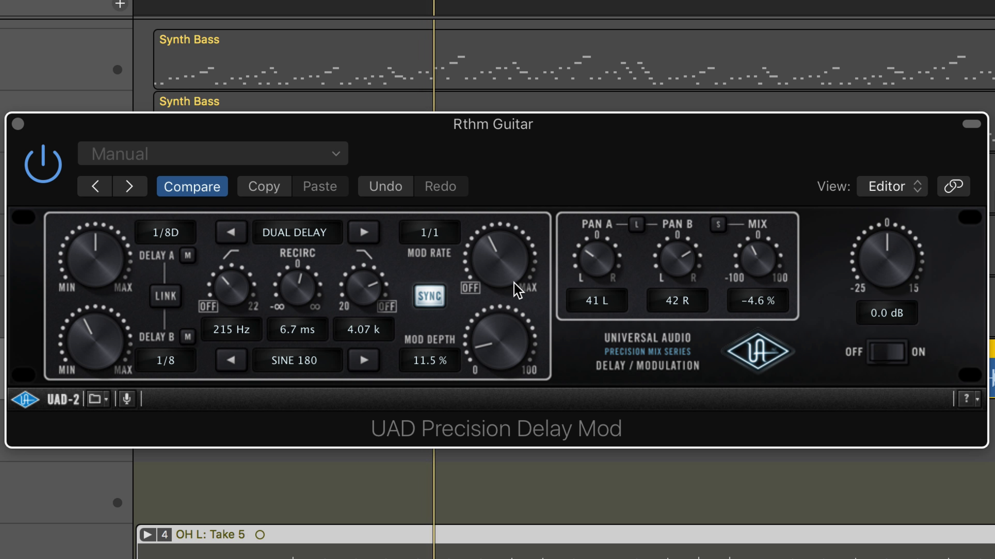
pyautogui.scroll(-1, 483, 334)
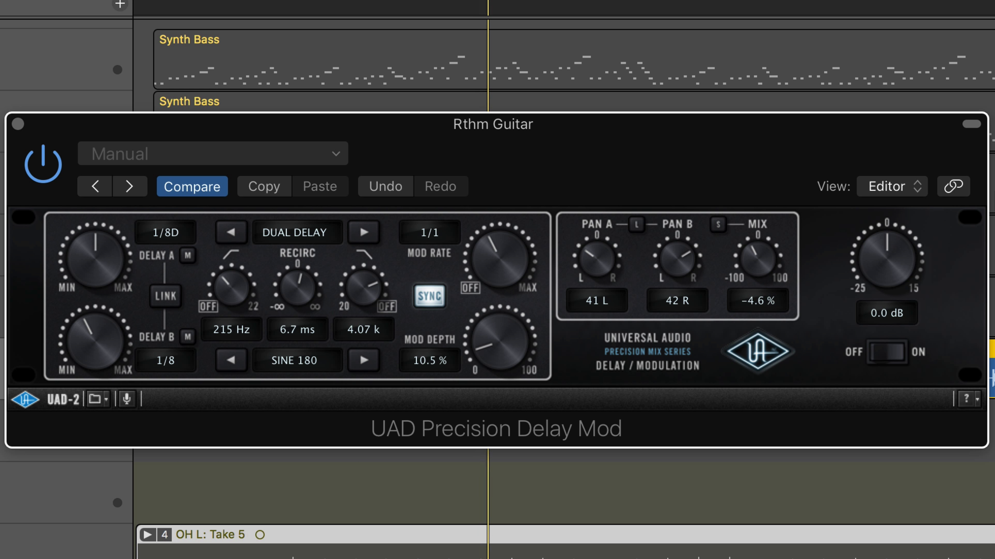